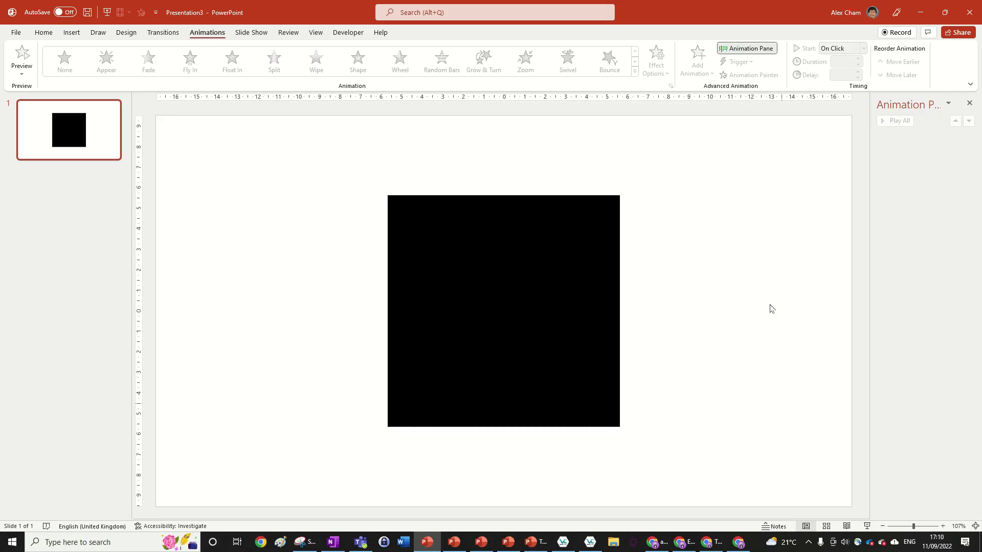
ctrl+scroll(691, 284, down, 3)
Select the black square on the slide as the object to animate
click(489, 289)
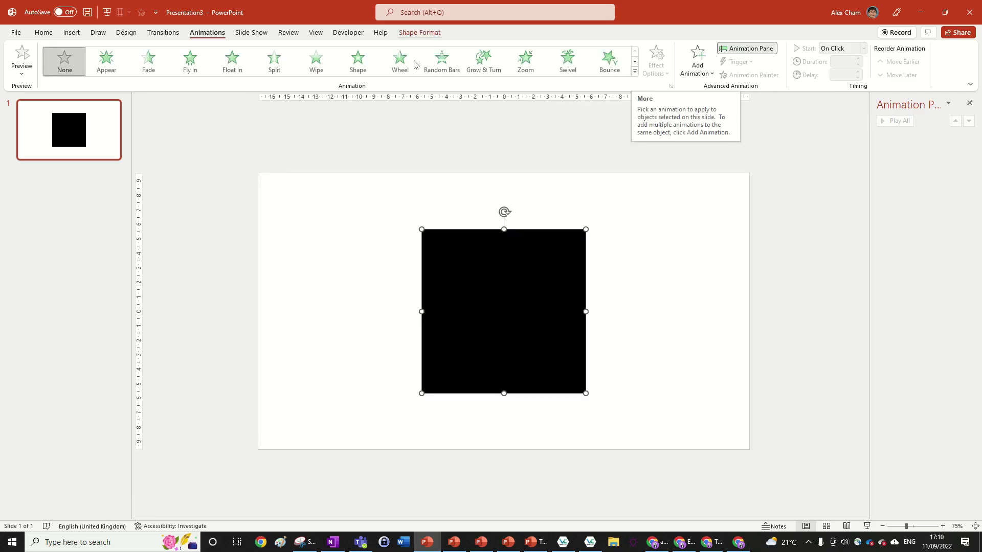
Apply the Spin emphasis effect to the black square from the full animations gallery
click(635, 74)
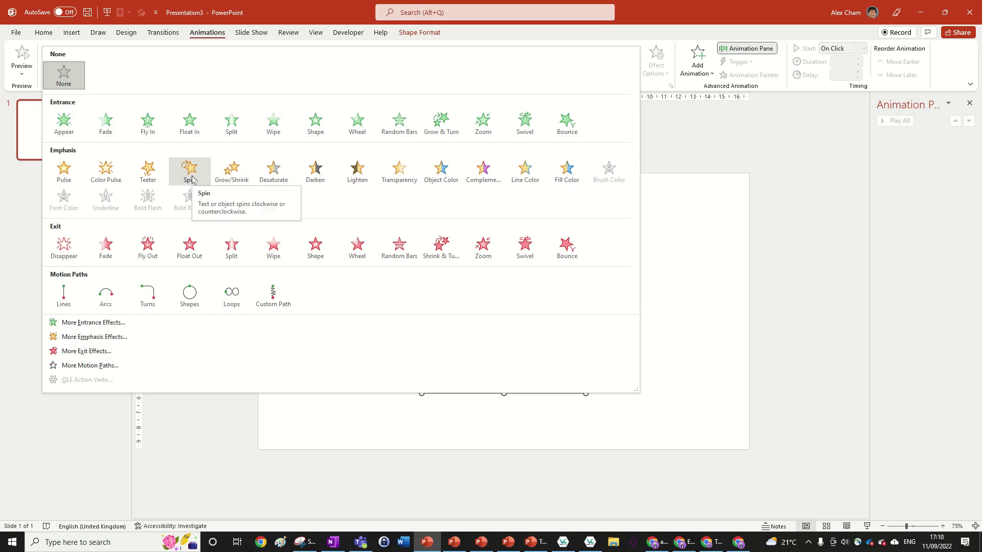
click(193, 179)
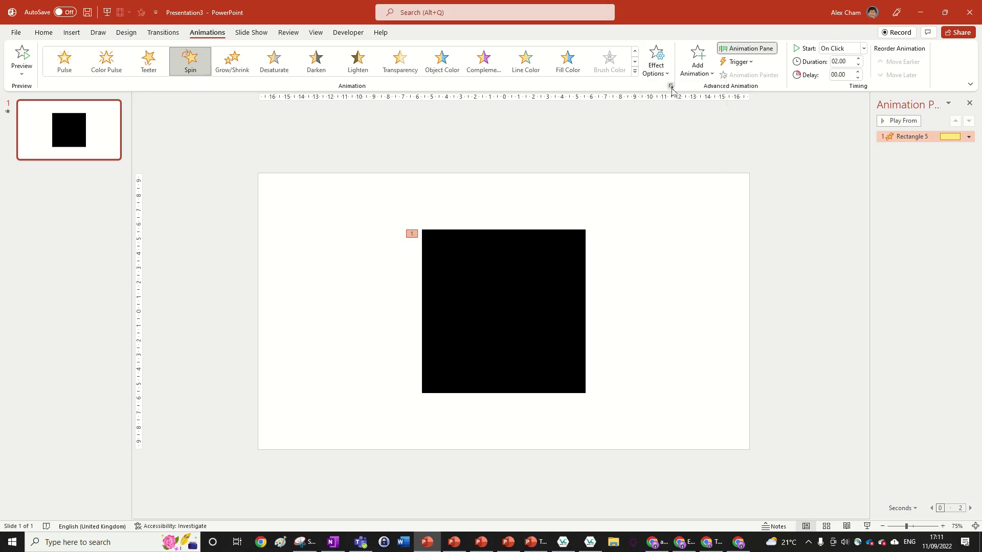
Set the Spin animation's Timing repeat option to Until End of Slide
click(671, 86)
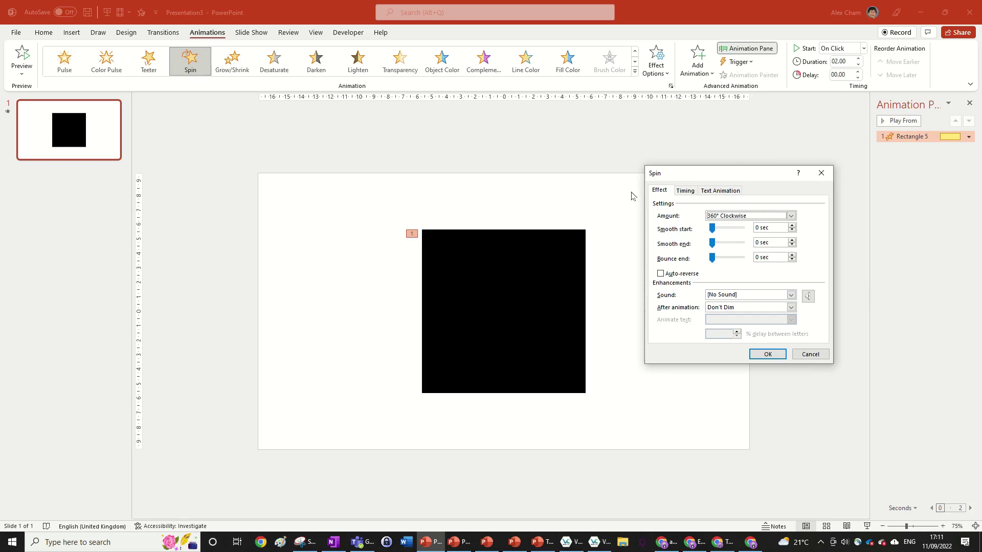
click(685, 190)
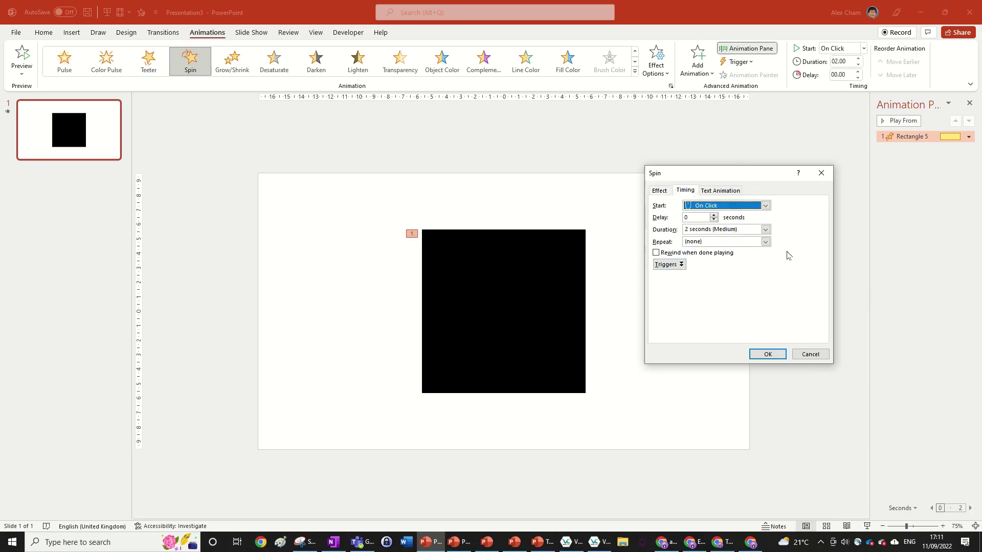
click(765, 242)
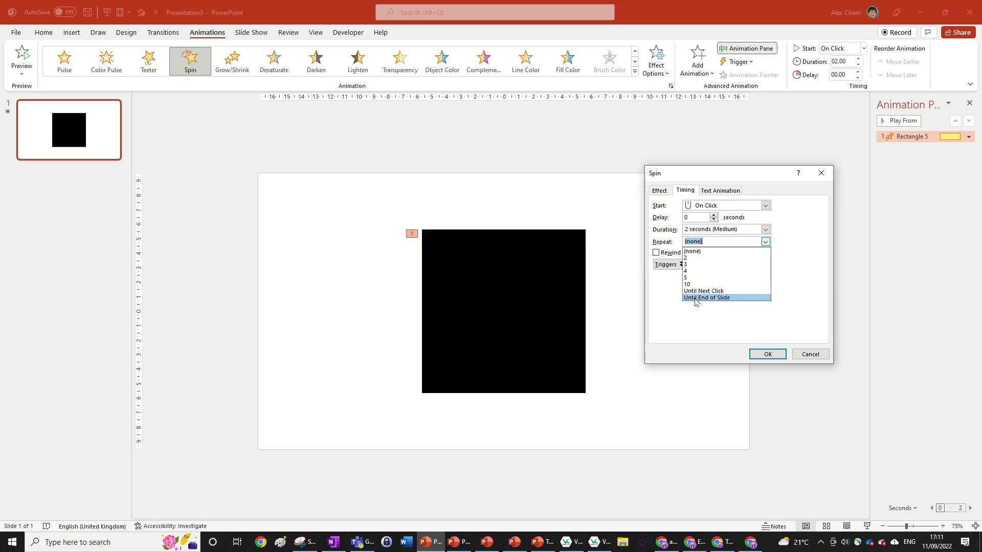
click(706, 297)
Confirm the Until End of Slide repeat, then reselect the square for further animation edits
click(768, 355)
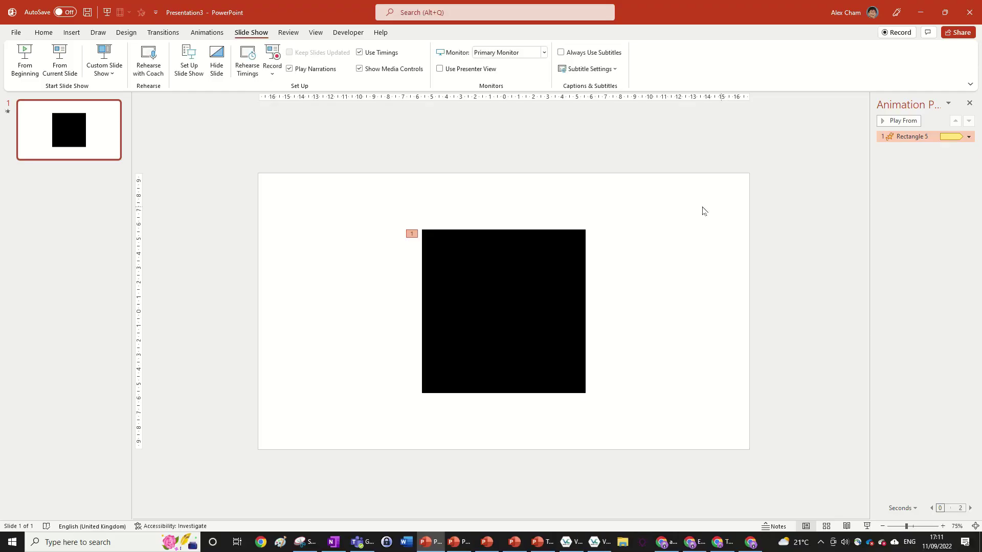
click(541, 277)
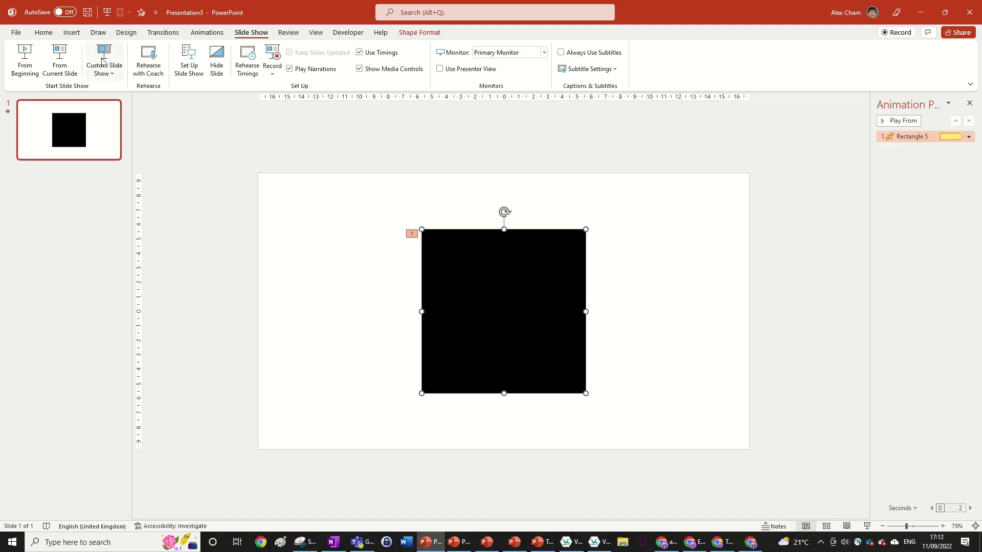
click(43, 33)
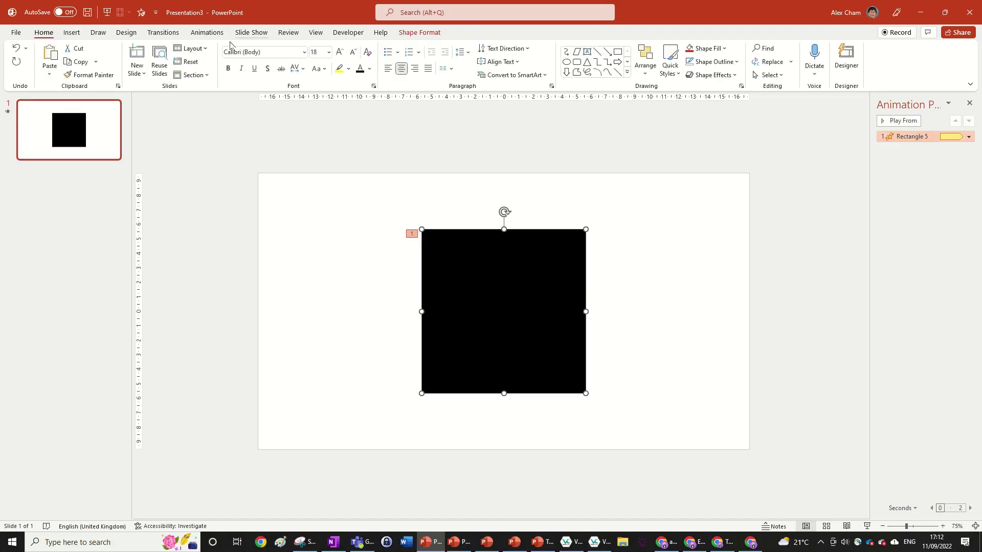
click(206, 33)
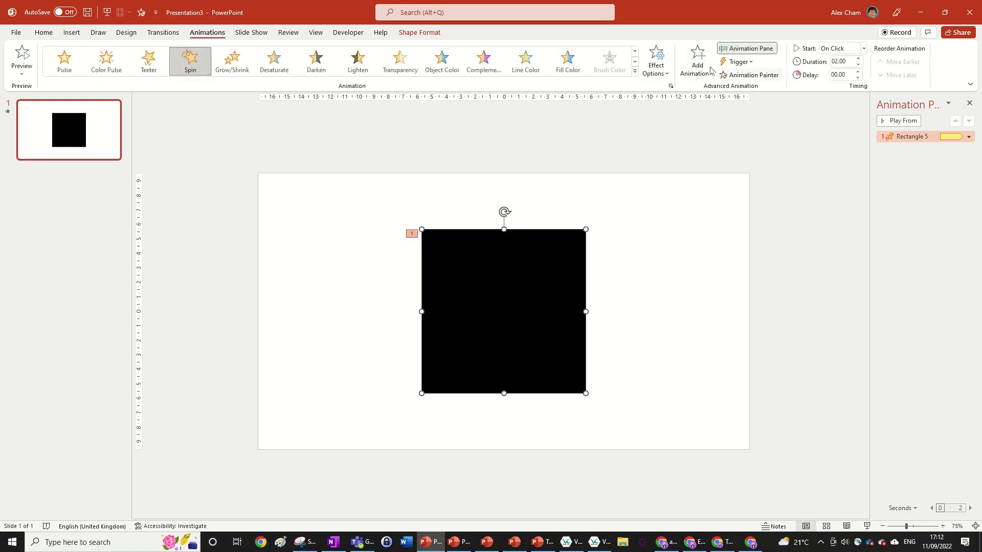
Change the Spin animation's Timing repeat to Until Next Click and confirm
click(671, 86)
click(685, 190)
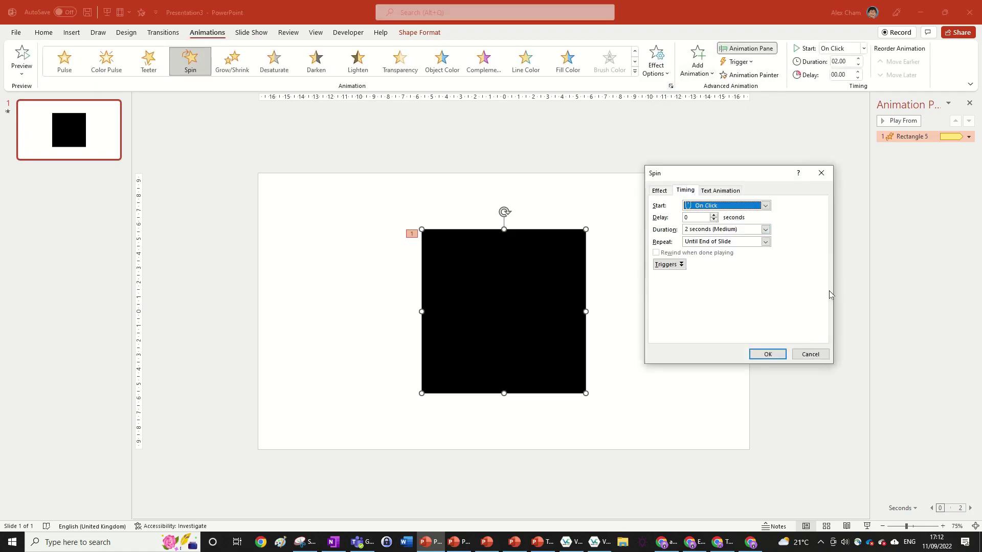
click(765, 242)
click(705, 291)
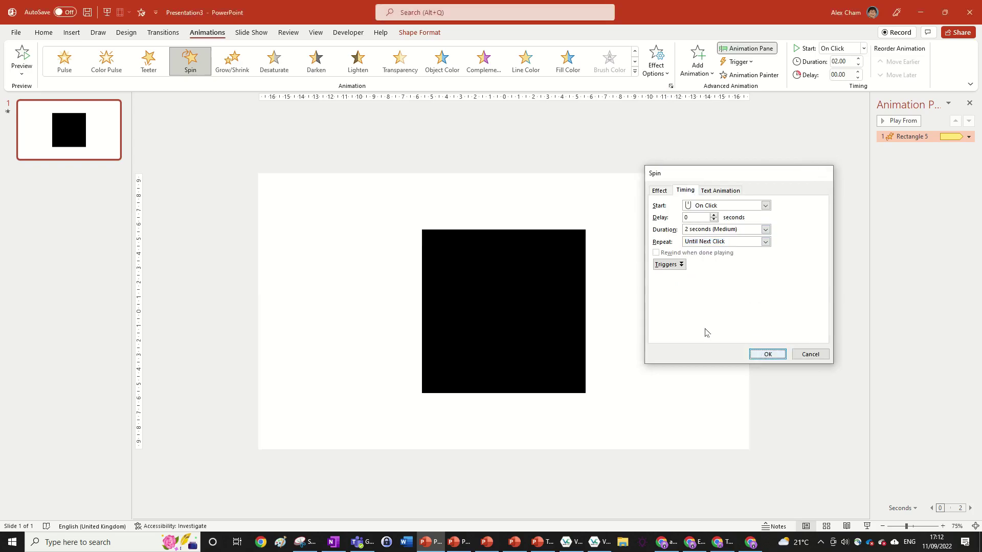
click(768, 354)
click(251, 32)
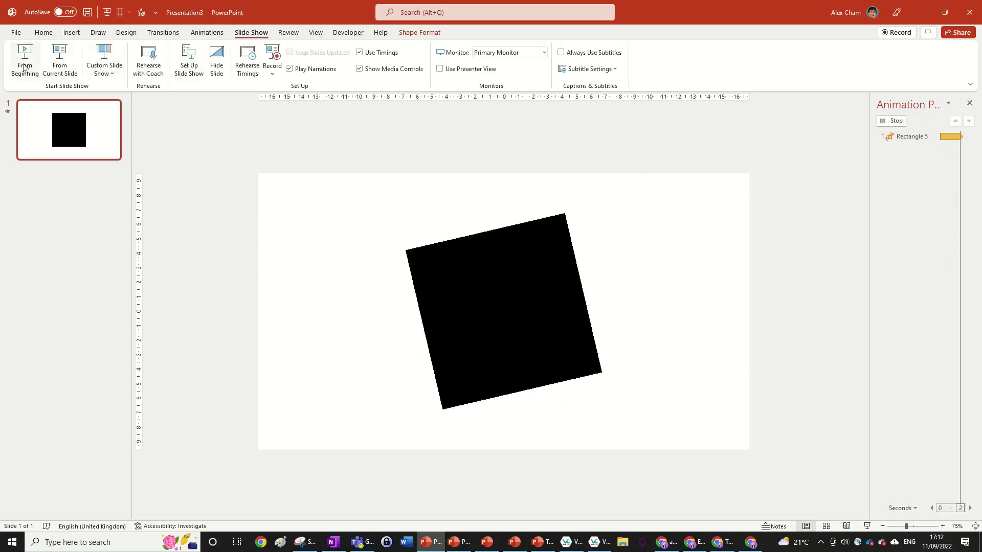